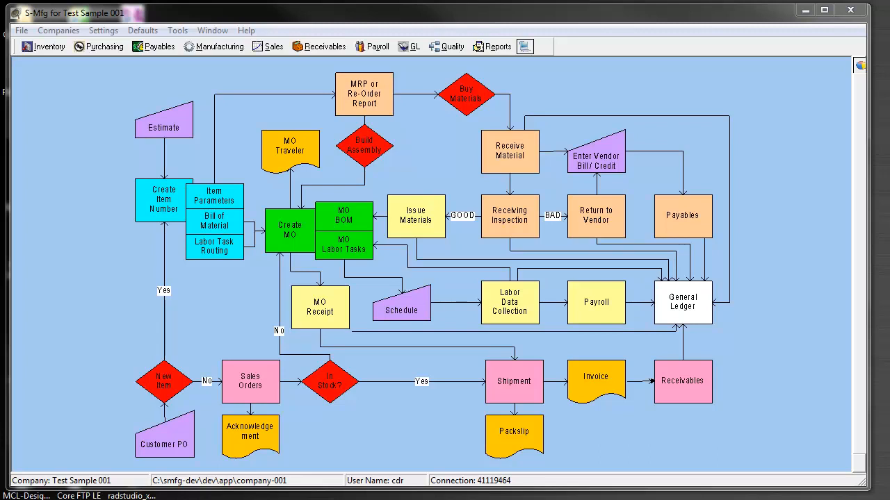
Step: Open the inventory Items list and export it to Excel
{"action": "left_click", "coordinate": [60, 48]}
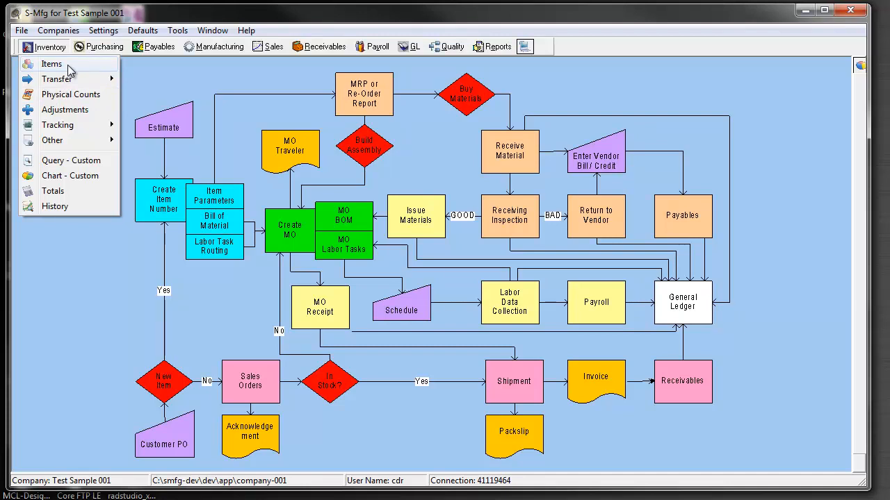
{"action": "left_click", "coordinate": [68, 65]}
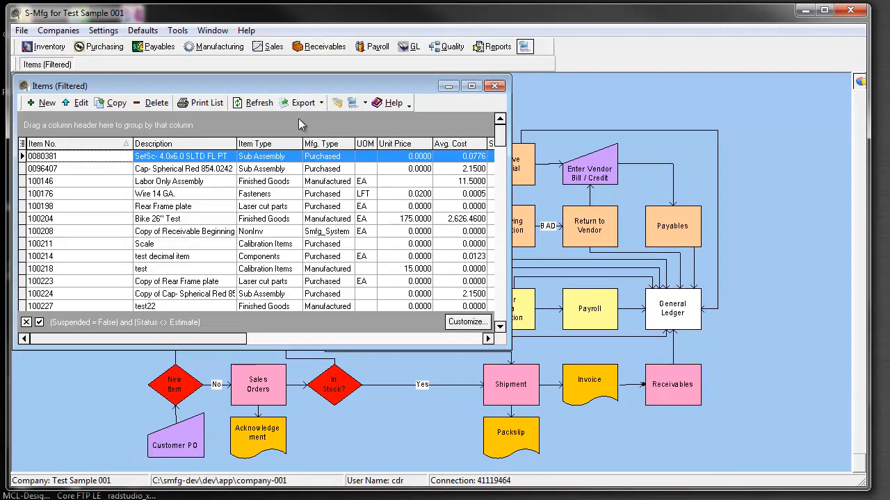
{"action": "left_click", "coordinate": [320, 104]}
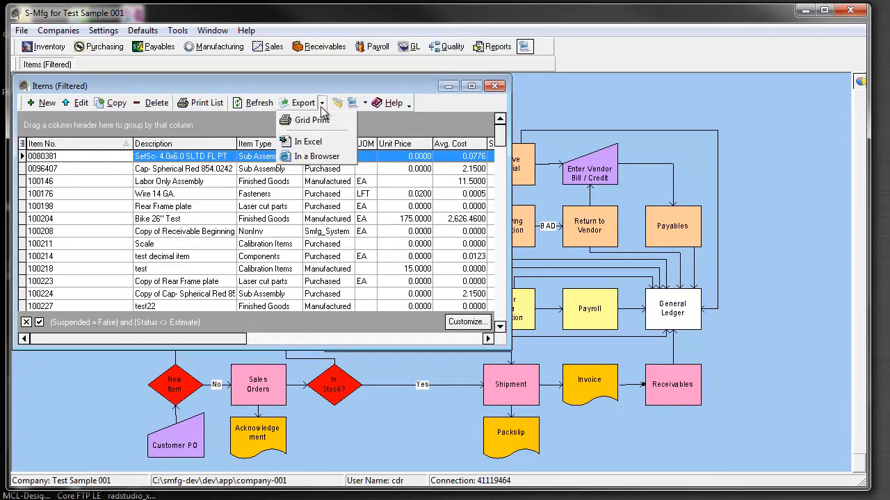
{"action": "left_click", "coordinate": [324, 143]}
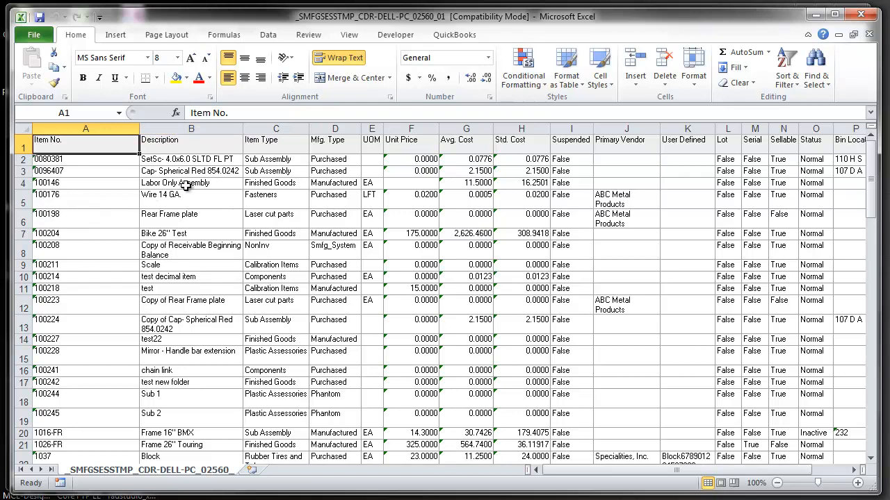
Step: Convert the text-stored Unit Price in cell F3 to a number
{"action": "left_click", "coordinate": [407, 174]}
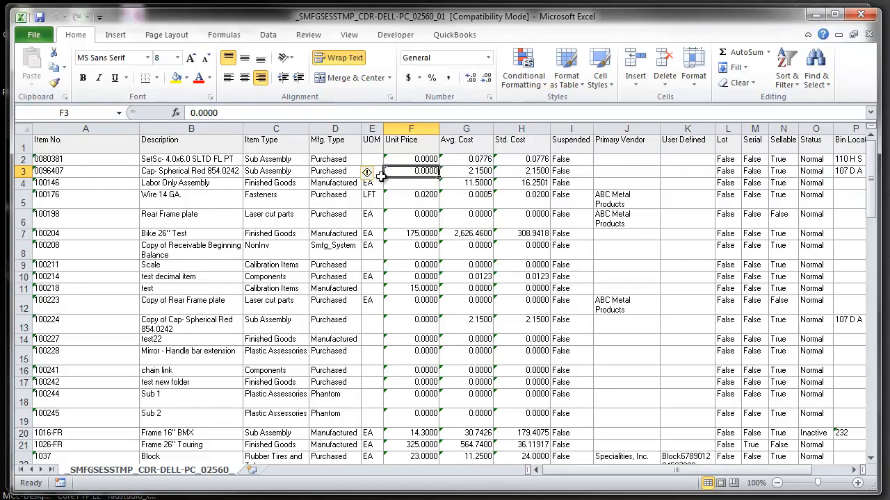
{"action": "mouse_move", "coordinate": [367, 175]}
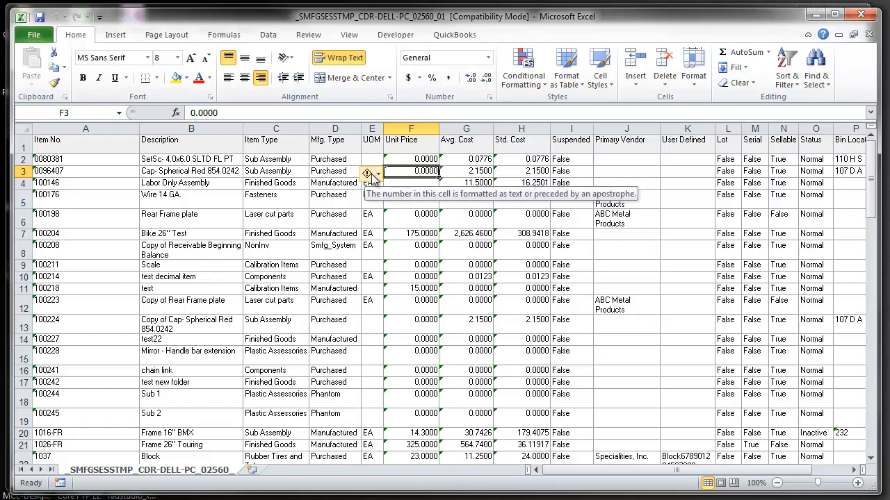
{"action": "left_click", "coordinate": [371, 174]}
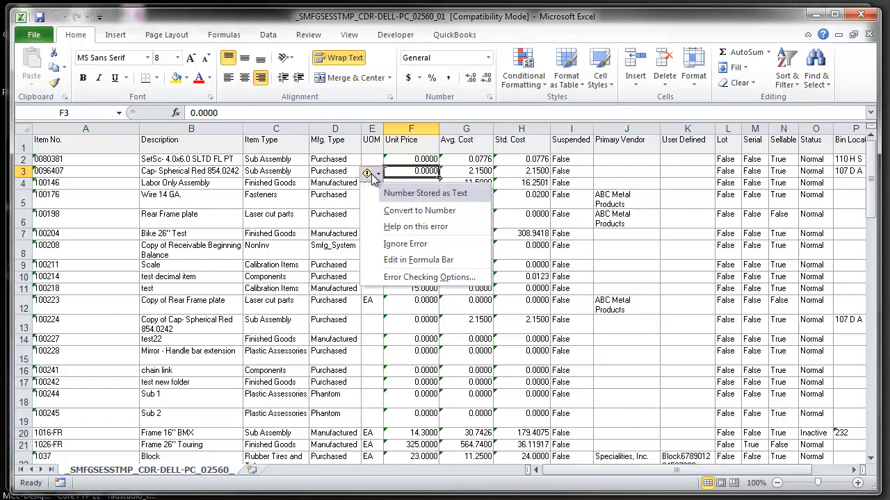
{"action": "left_click", "coordinate": [384, 212]}
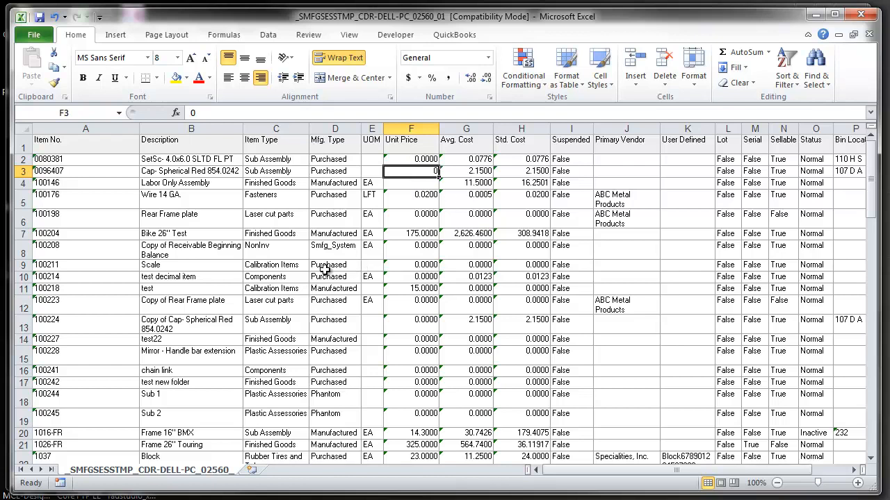
Step: Convert the text-stored Unit Price, Avg. Cost and Std. Cost values in F2:H21 to numbers
{"action": "left_click", "coordinate": [409, 185]}
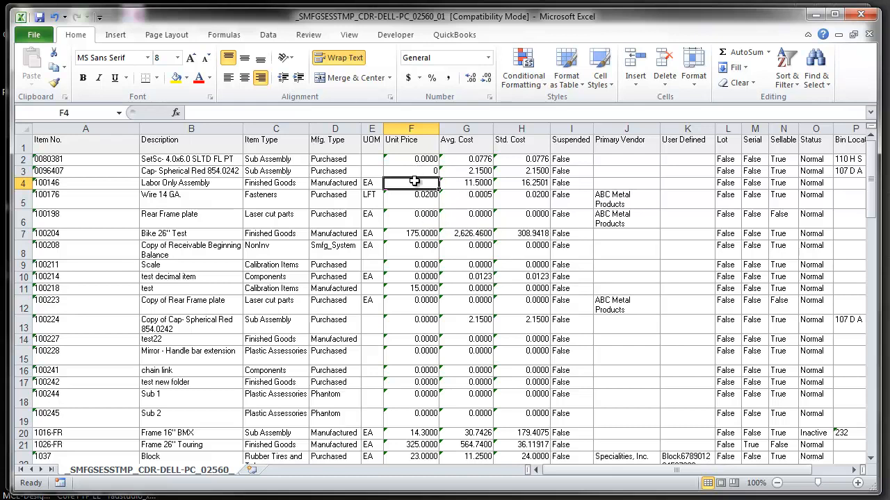
{"action": "left_click_drag", "start_coordinate": [420, 162], "coordinate": [514, 448]}
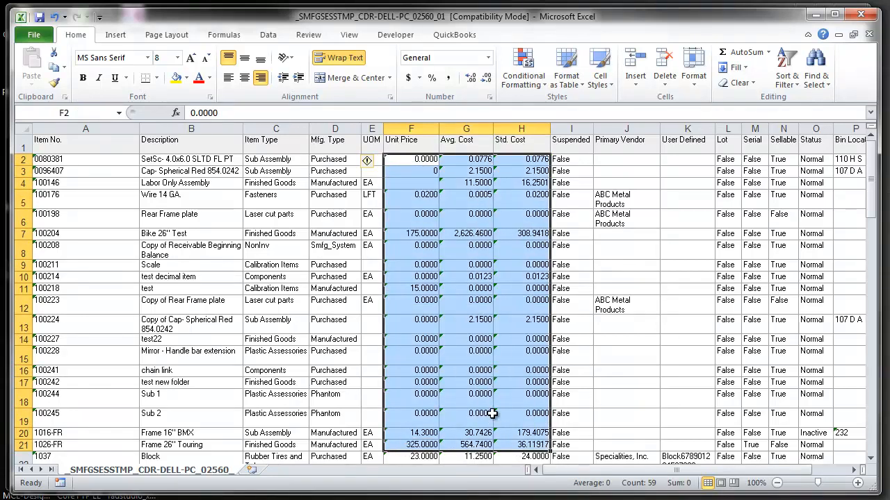
{"action": "left_click", "coordinate": [367, 164]}
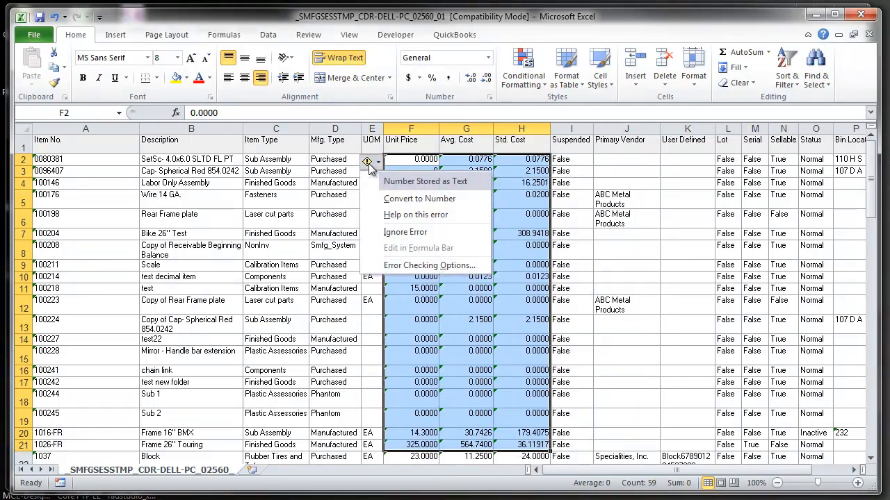
{"action": "left_click", "coordinate": [419, 199]}
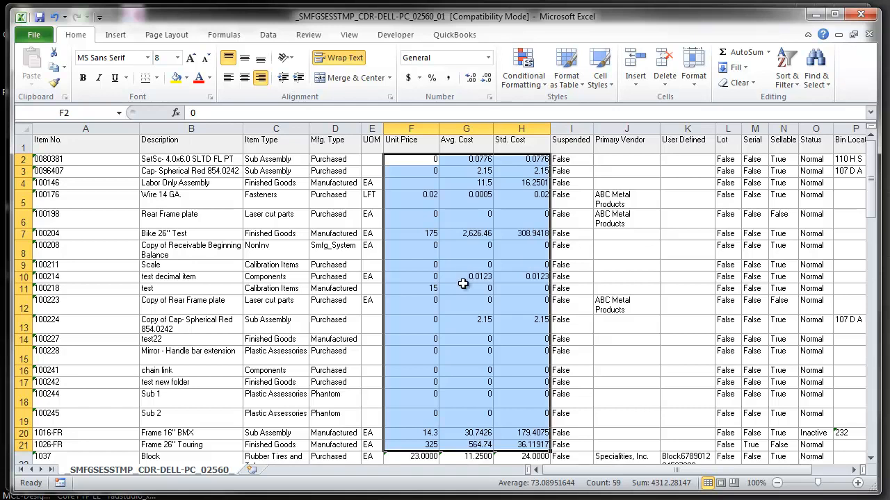
{"action": "left_click", "coordinate": [341, 268]}
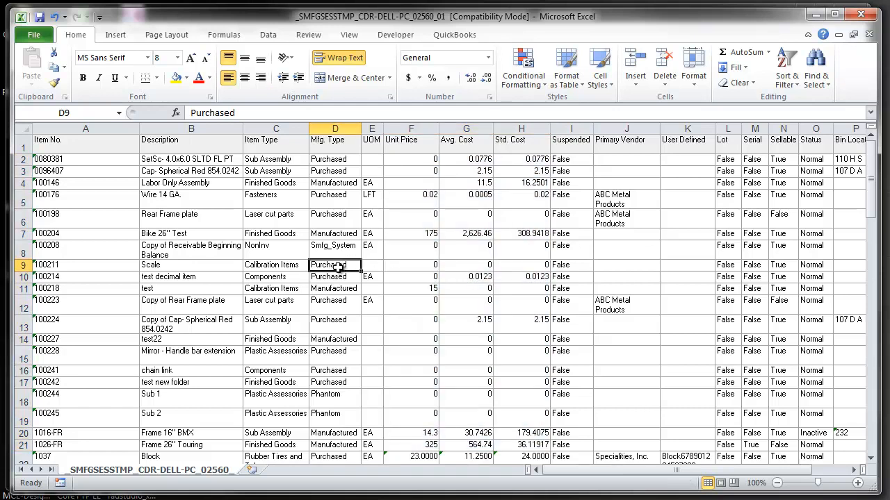
Step: Close the exported workbook without saving its changes, and close the Items list in S-Mfg
{"action": "left_click", "coordinate": [862, 15]}
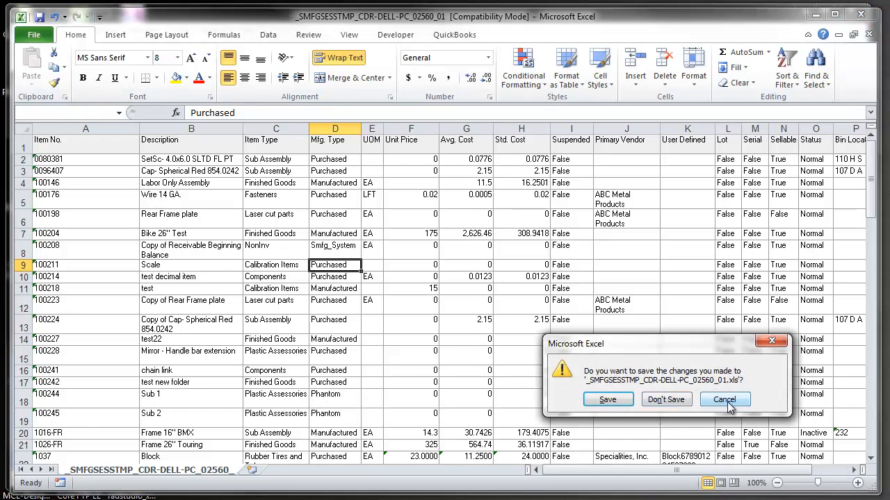
{"action": "left_click", "coordinate": [668, 400]}
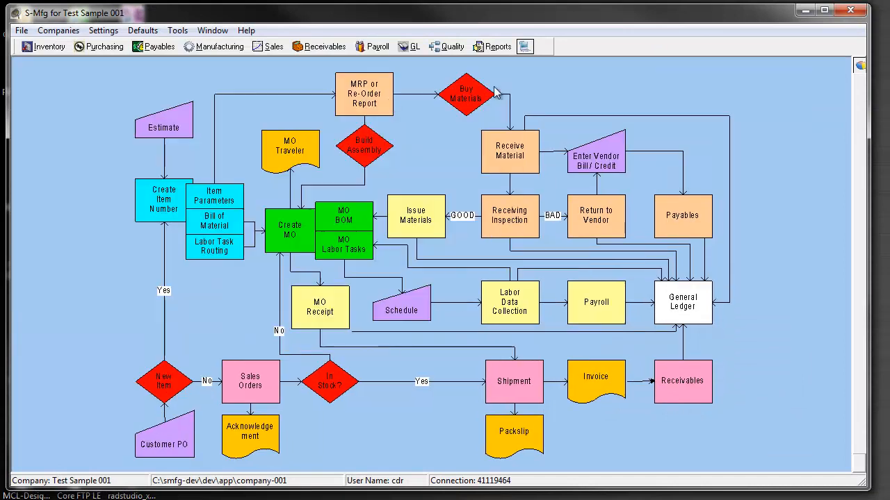
{"action": "left_click", "coordinate": [495, 86]}
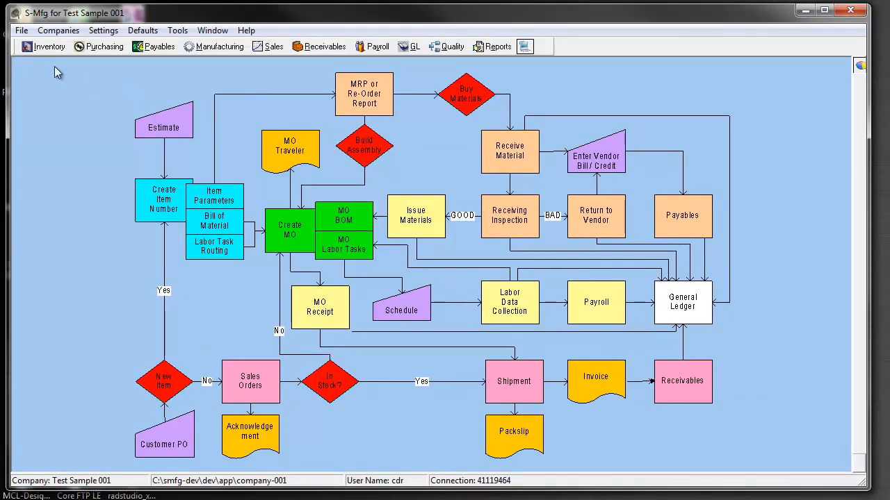
Step: Run the custom inventory query Check Avg Cost and export its results to Excel
{"action": "left_click", "coordinate": [45, 47]}
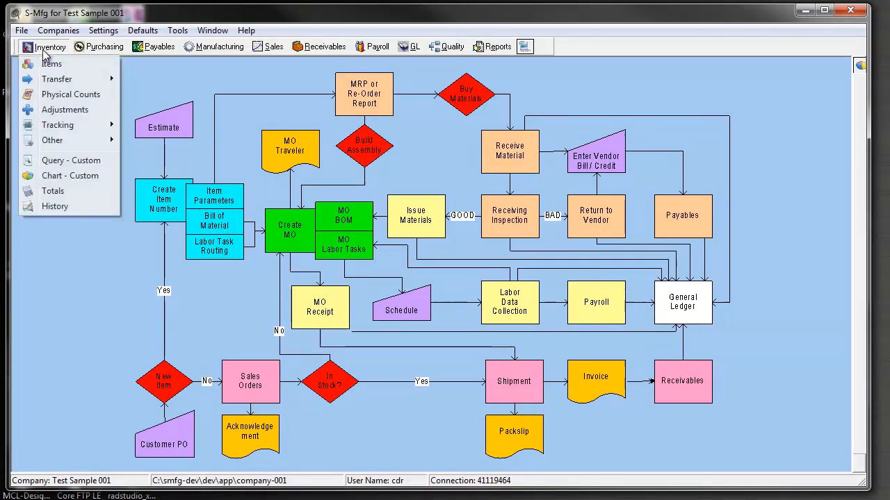
{"action": "left_click", "coordinate": [82, 160]}
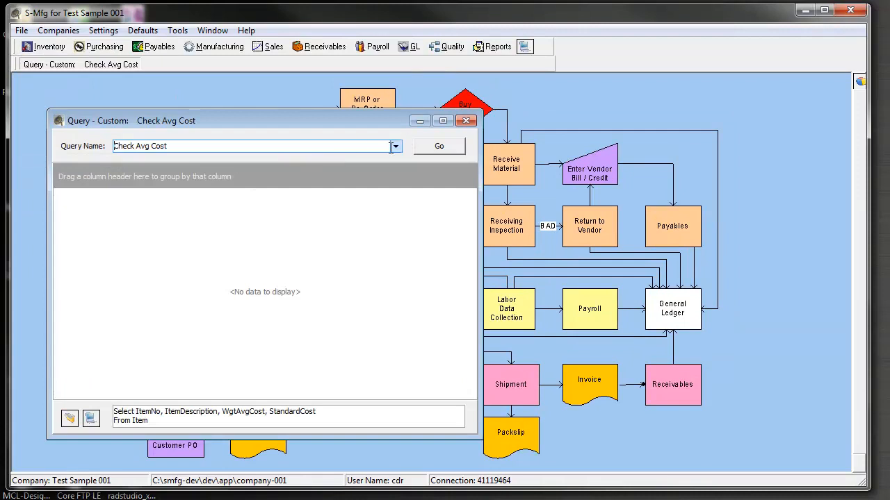
{"action": "left_click", "coordinate": [445, 146]}
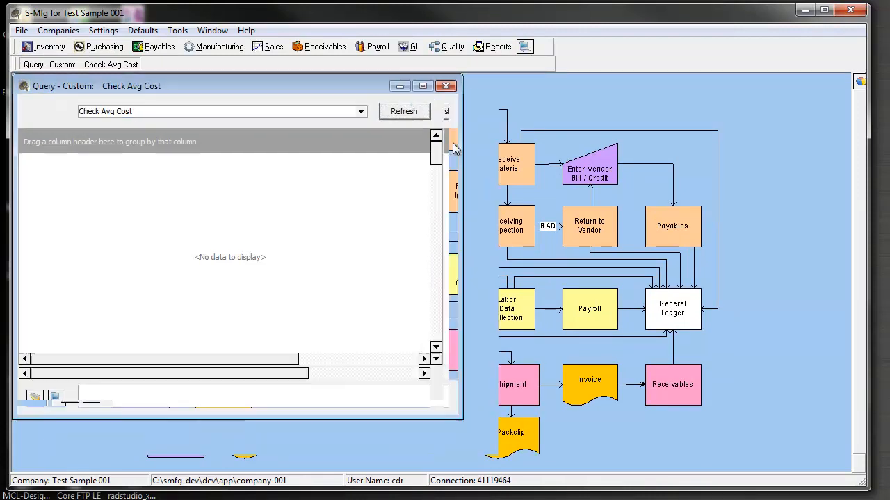
{"action": "right_click", "coordinate": [302, 212]}
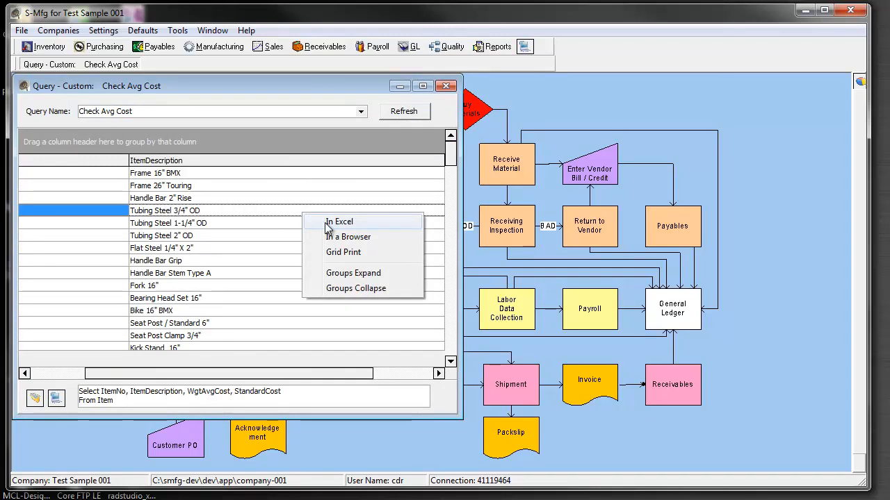
{"action": "left_click", "coordinate": [329, 225]}
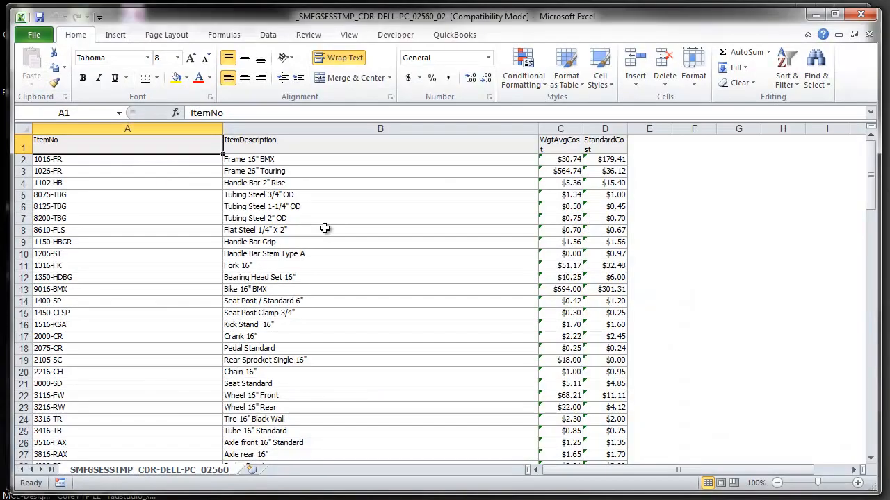
{"action": "left_click", "coordinate": [128, 162]}
{"action": "left_click", "coordinate": [133, 218]}
{"action": "left_click", "coordinate": [136, 230]}
{"action": "left_click", "coordinate": [136, 264]}
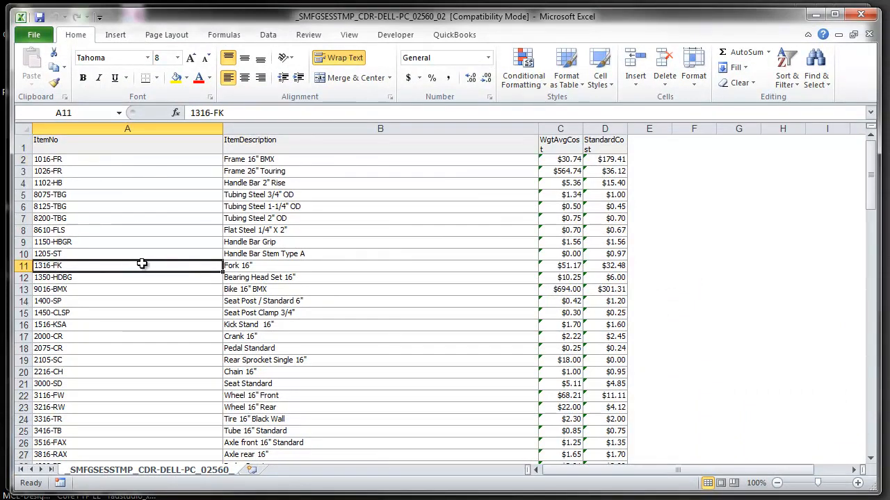
{"action": "left_click", "coordinate": [286, 231]}
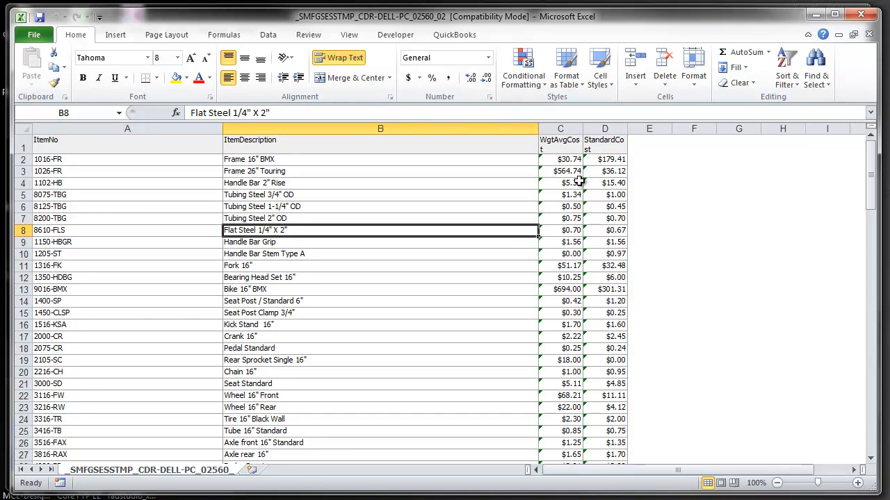
Step: Convert all text-stored WgtAvgCost and StandardCost values in C2:D120 to numbers
{"action": "left_click_drag", "start_coordinate": [871, 186], "coordinate": [855, 444]}
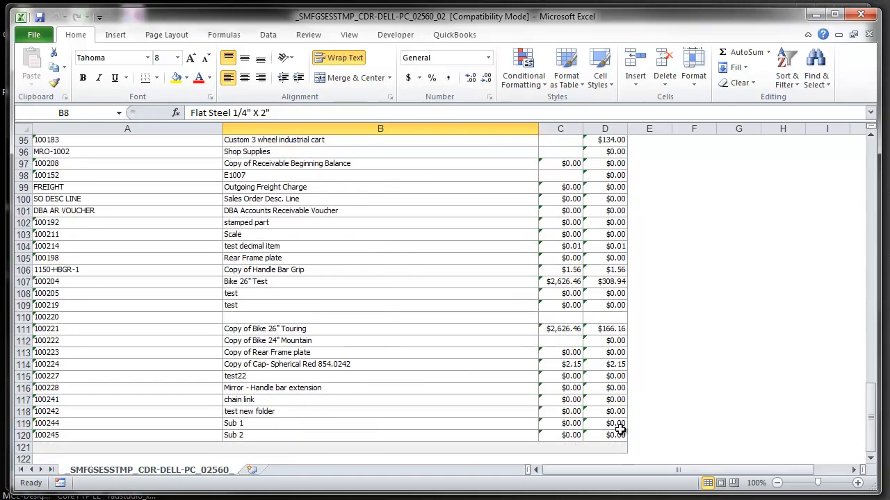
{"action": "left_click_drag", "start_coordinate": [615, 431], "coordinate": [578, 159]}
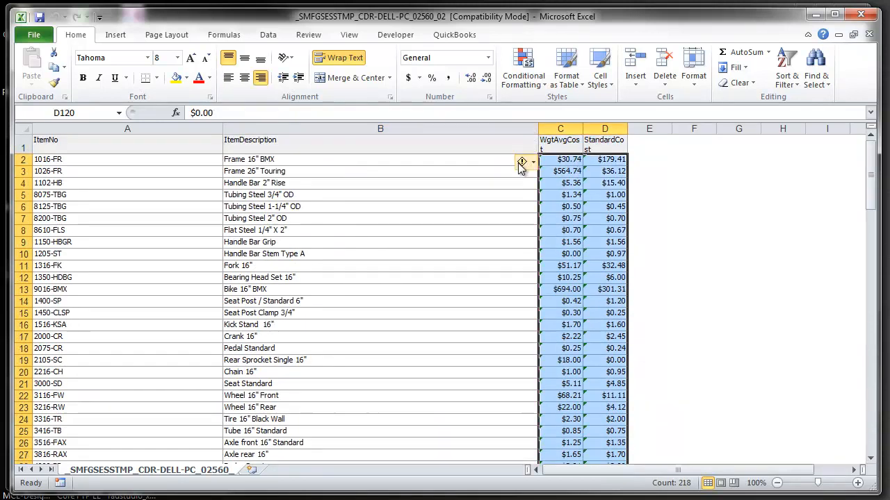
{"action": "left_click", "coordinate": [522, 160]}
{"action": "left_click", "coordinate": [574, 199]}
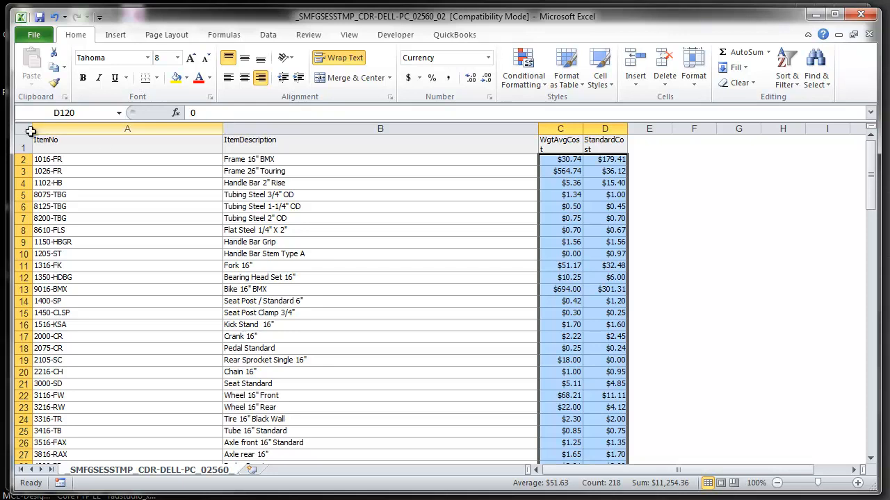
Step: Resize all sheet columns to one equal width that fits the WgtAvgCost and StandardCost headings on a single line
{"action": "left_click", "coordinate": [23, 129]}
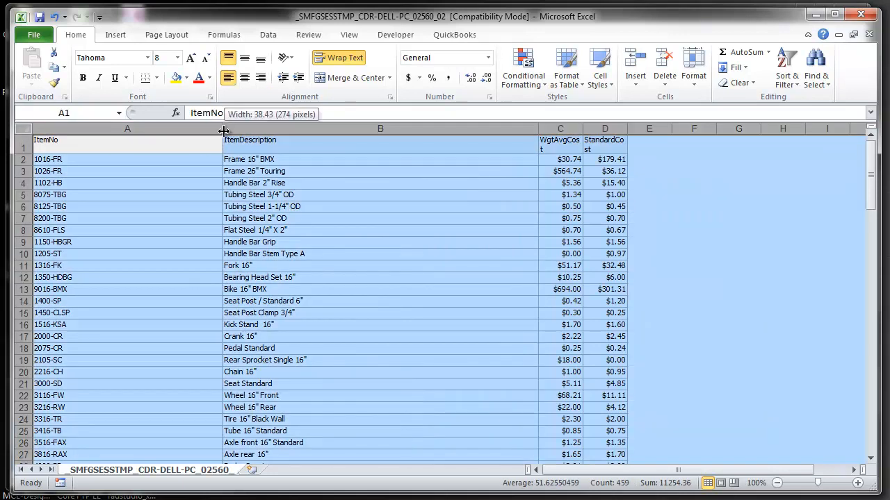
{"action": "double_click", "coordinate": [224, 131]}
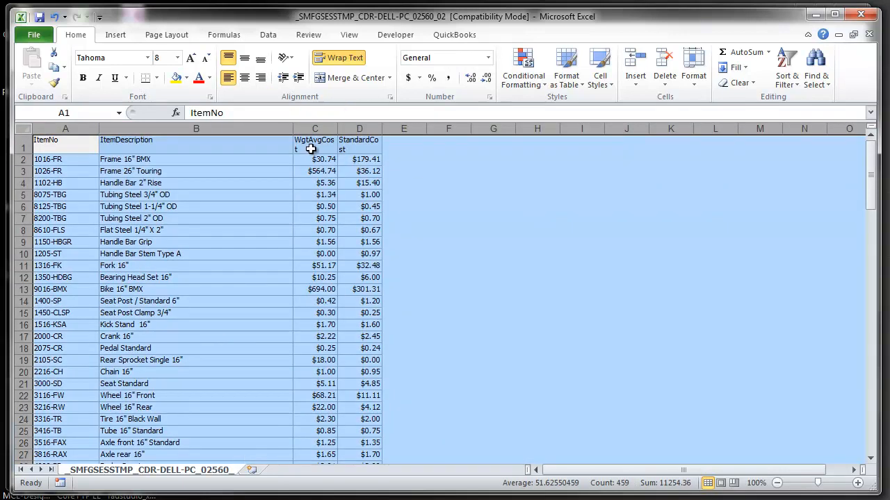
{"action": "left_click_drag", "start_coordinate": [339, 129], "coordinate": [351, 131]}
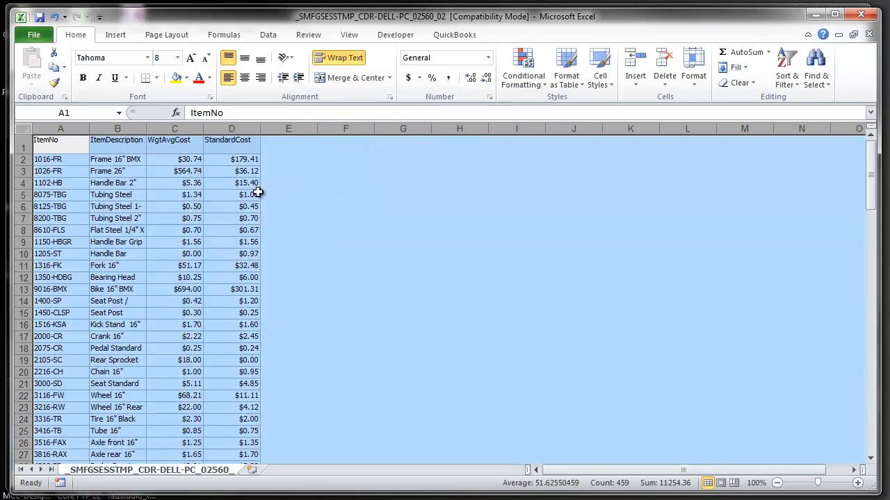
{"action": "left_click", "coordinate": [297, 192]}
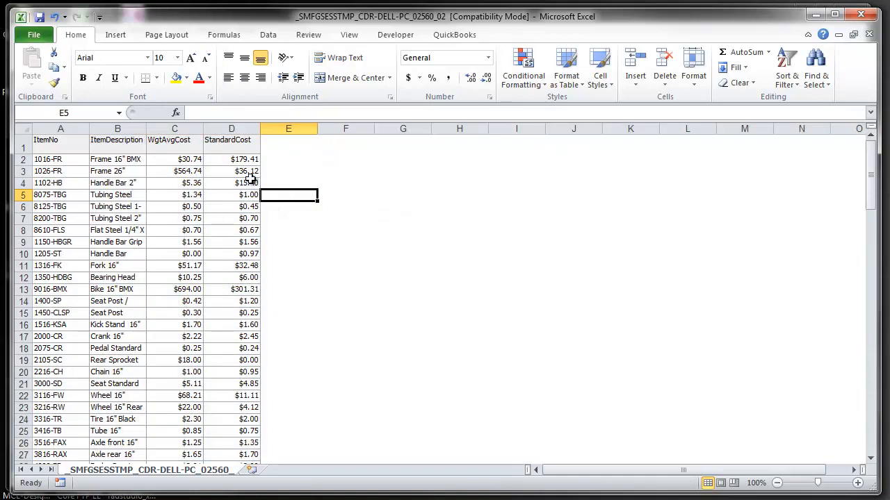
Step: Enter the formula =C2-D2 in E2 to subtract standard cost from average cost, and fill it down to E25
{"action": "left_click", "coordinate": [278, 159]}
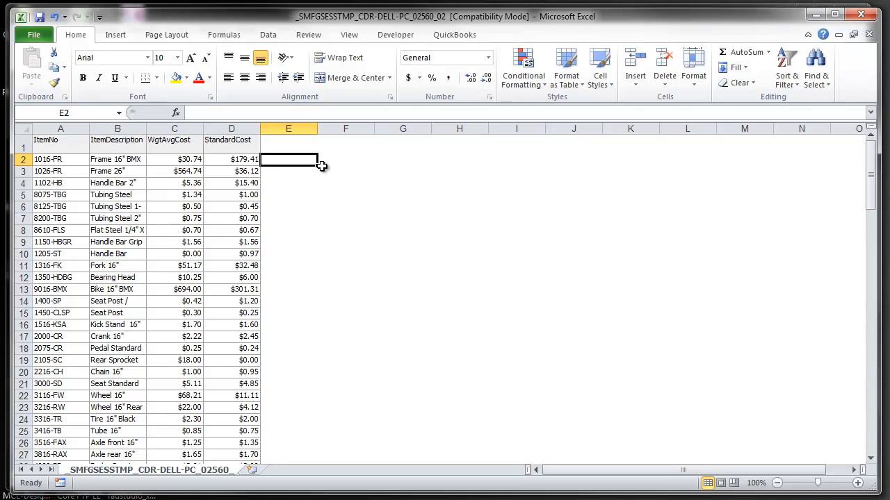
{"action": "type", "text": "="}
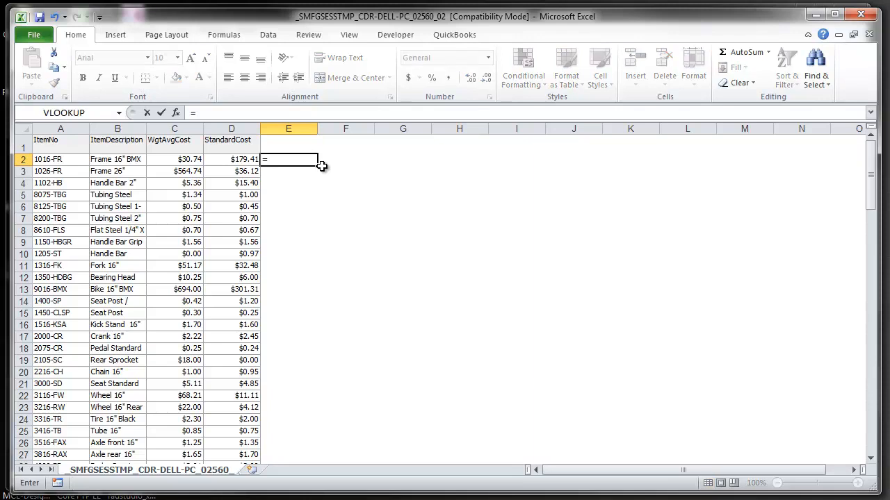
{"action": "left_click", "coordinate": [188, 161]}
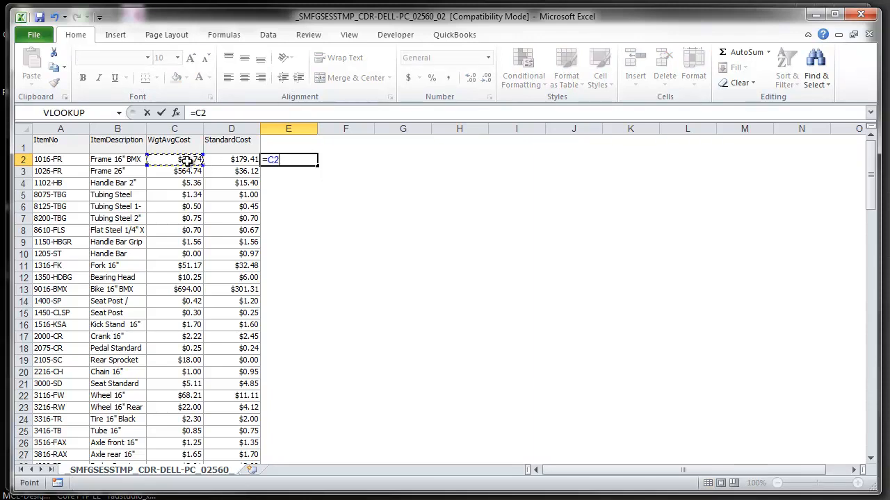
{"action": "left_click", "coordinate": [247, 164]}
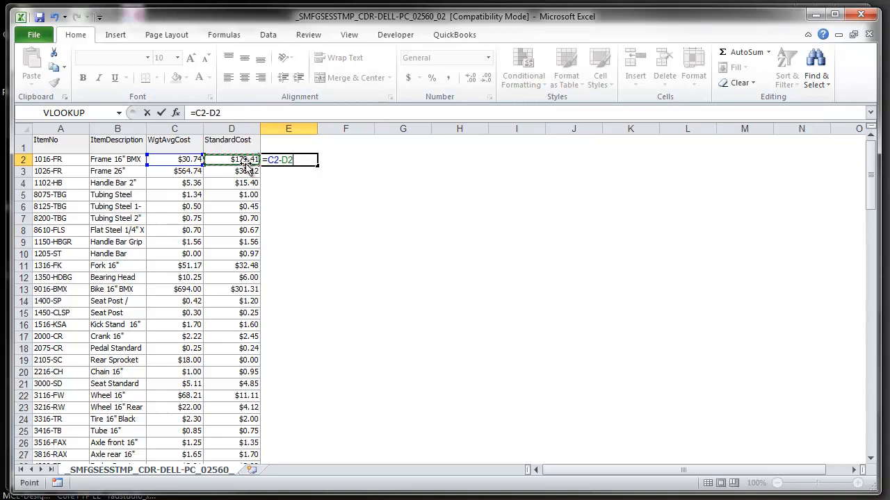
{"action": "key", "text": "Return"}
{"action": "left_click", "coordinate": [310, 161]}
{"action": "left_click_drag", "start_coordinate": [317, 167], "coordinate": [324, 431]}
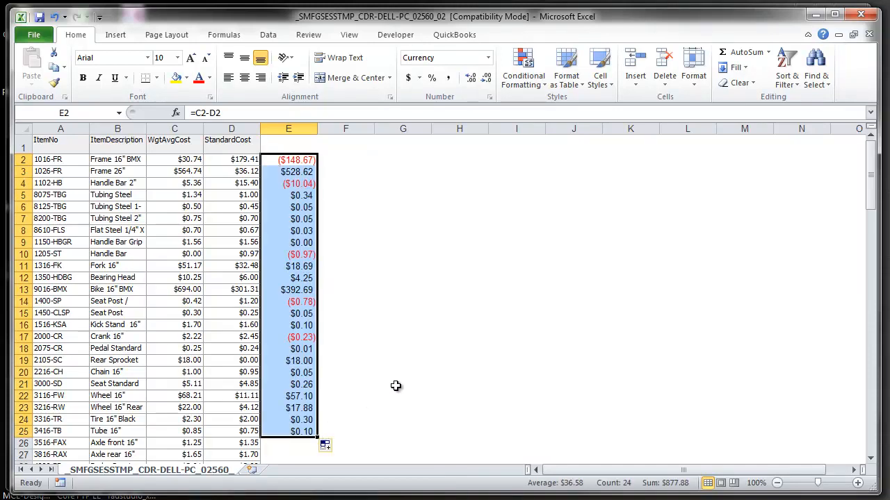